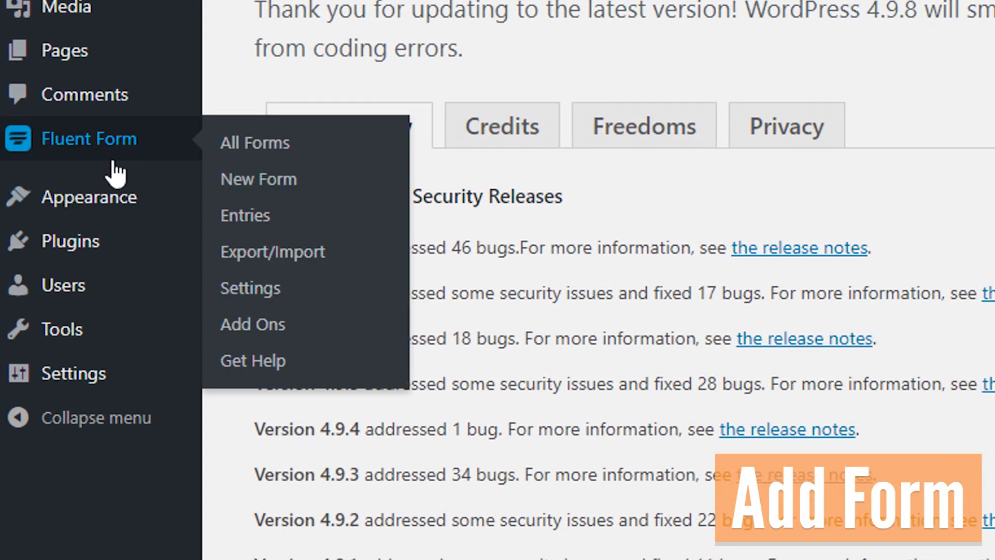
Go to the Fluent Form forms list from the admin sidebar.
click(272, 185)
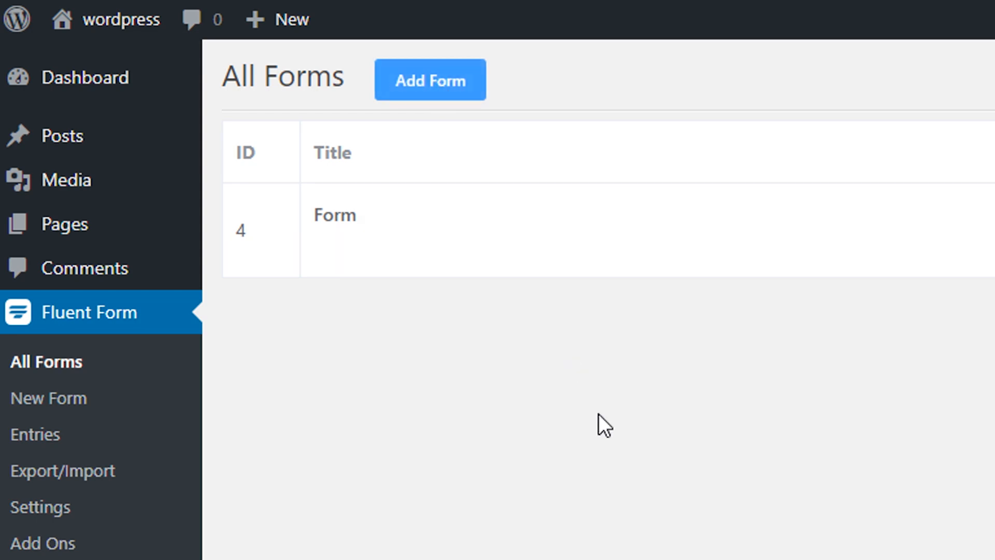
Create a new blank form (ID 5) from the template gallery and land in its editor.
click(440, 85)
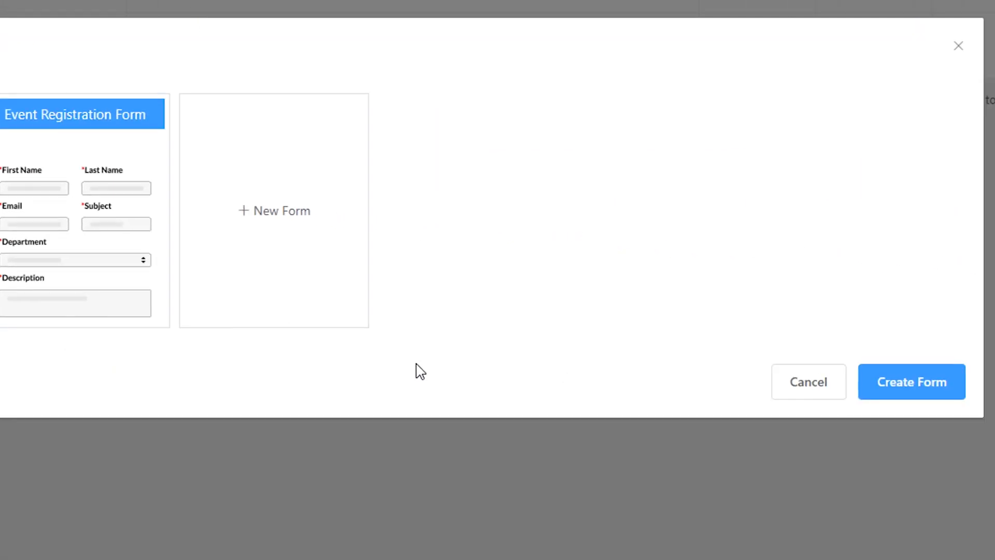
click(281, 220)
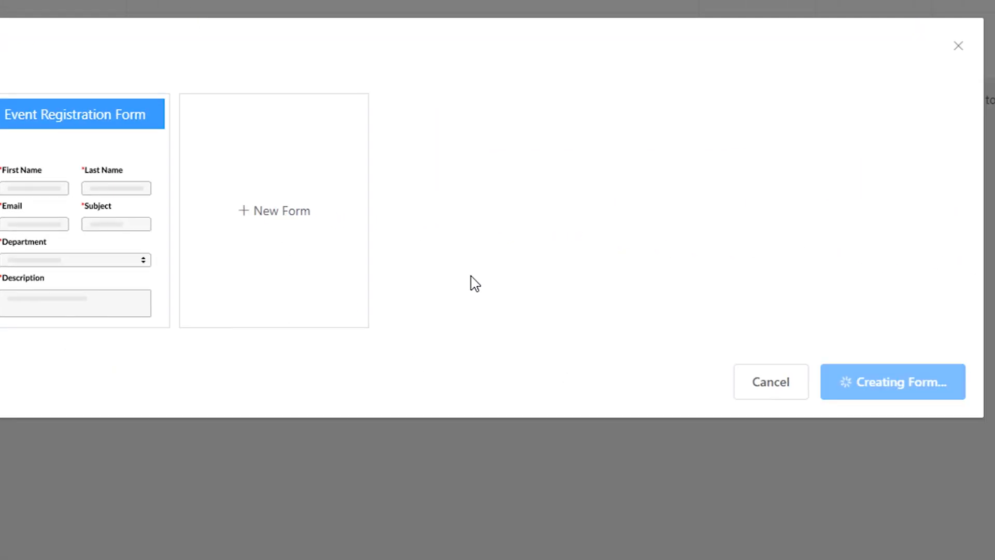
click(912, 382)
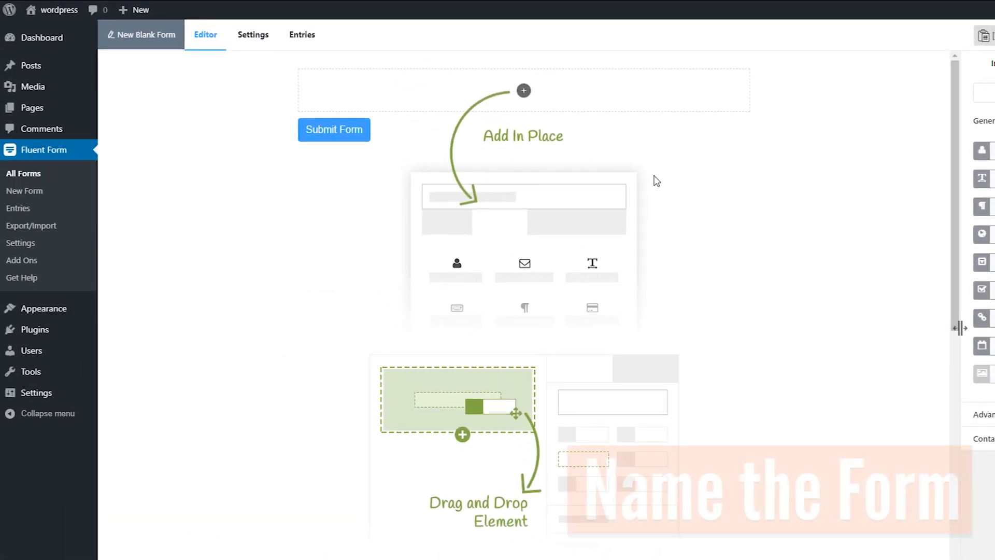
Begin renaming the form, selecting the existing title to replace it with 'My first form'.
click(117, 22)
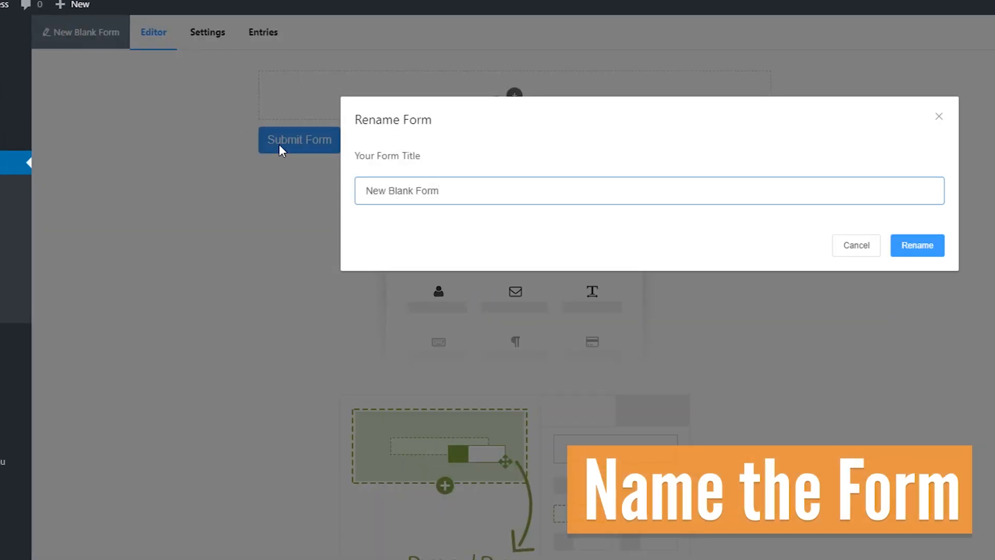
key(ctrl+a)
text(M)
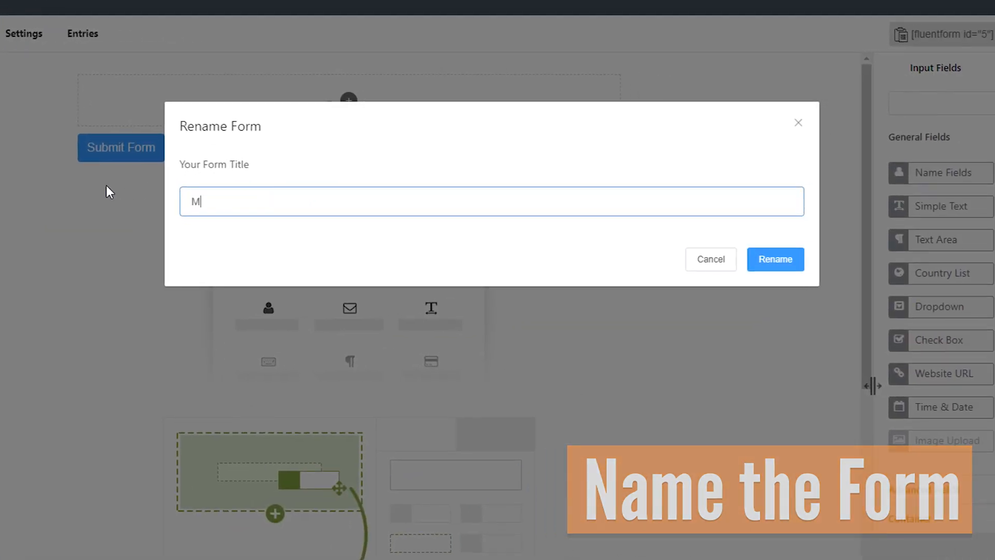
text(y first form)
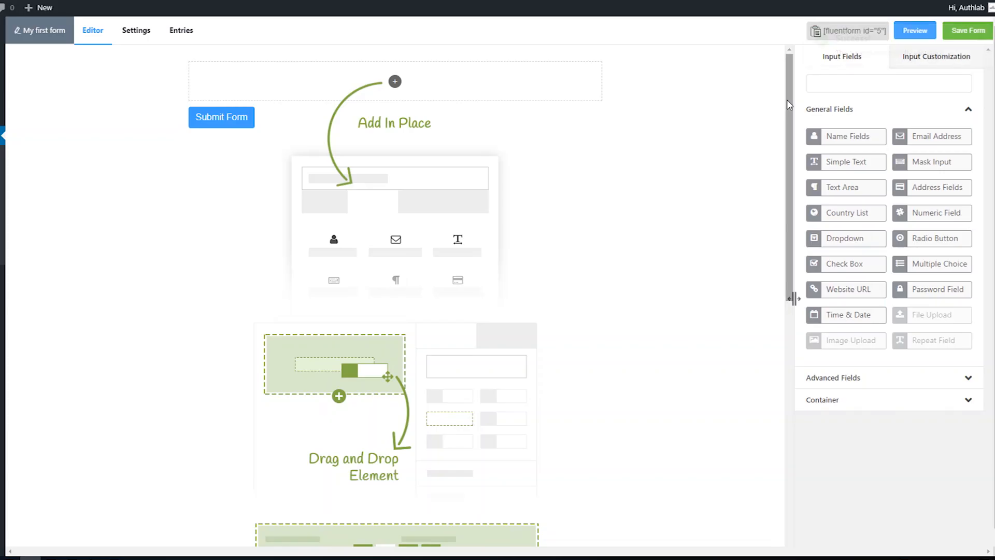
drag(788, 99, 790, 342)
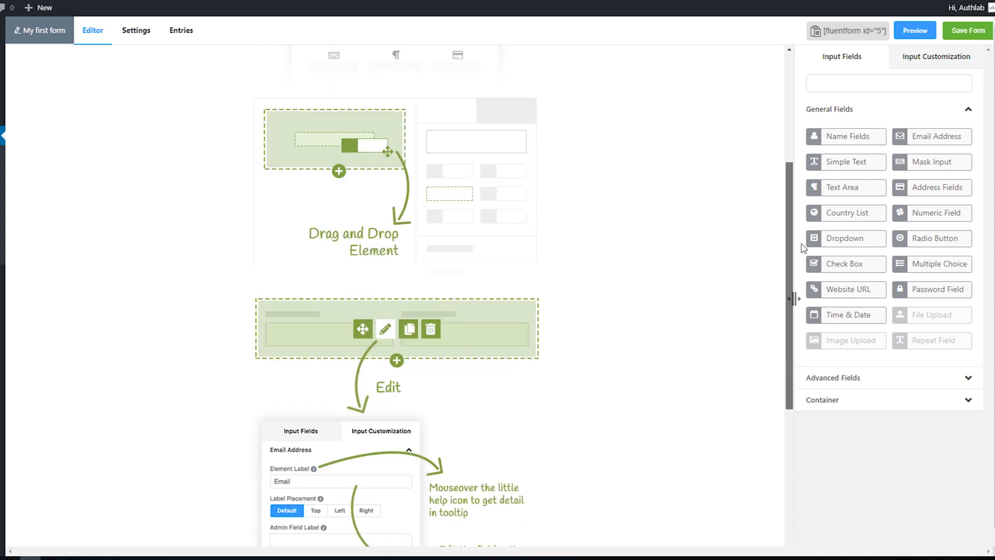
scroll(816, 352, down, 1)
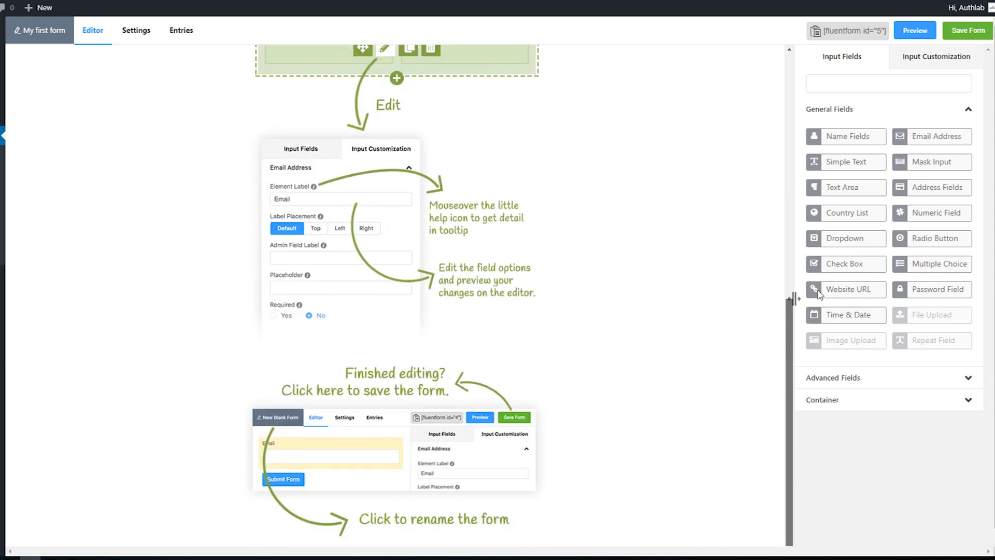
scroll(793, 298, up, 10)
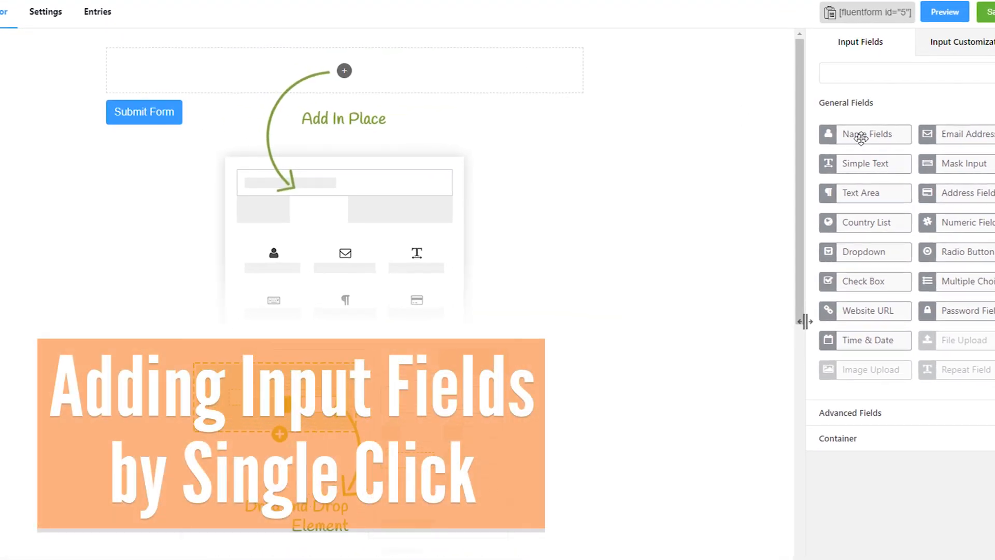
Add Name, Email, Text Area fields, then place Country List and Numeric Field below them.
click(861, 138)
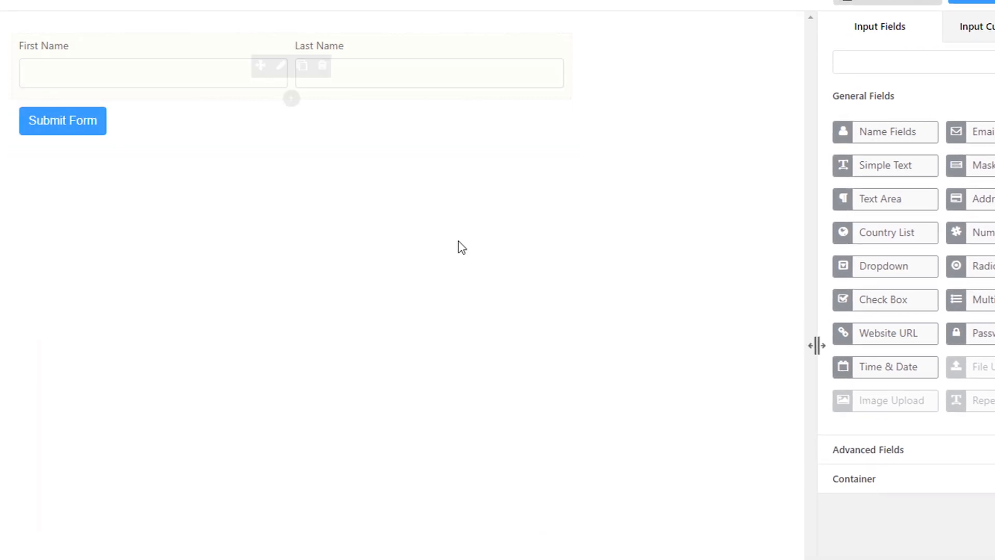
click(988, 133)
click(885, 198)
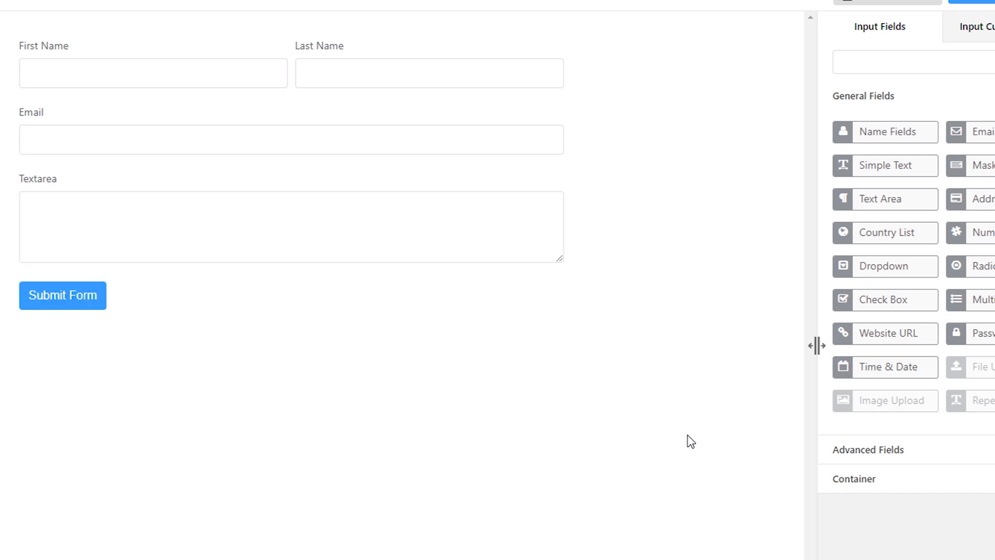
drag(883, 230, 125, 289)
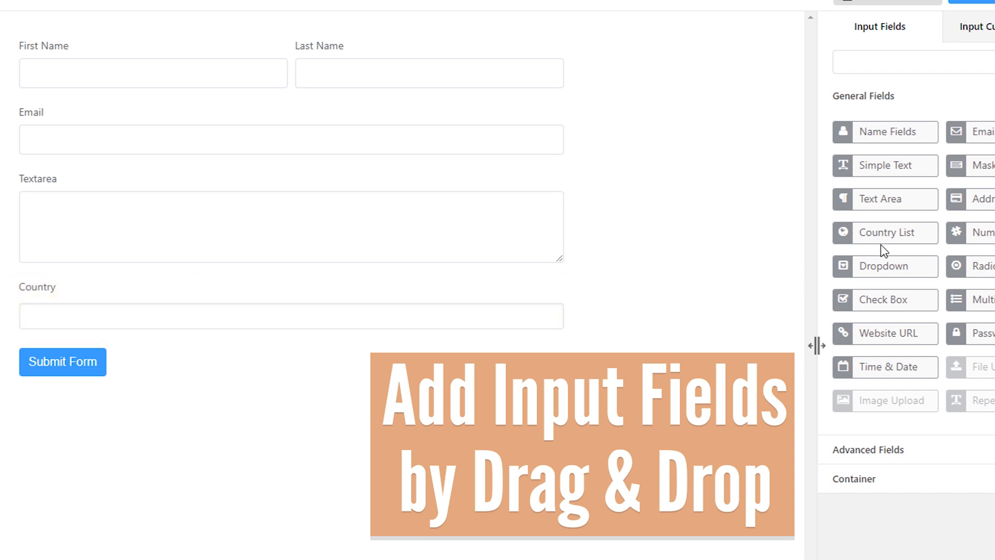
drag(984, 232, 233, 360)
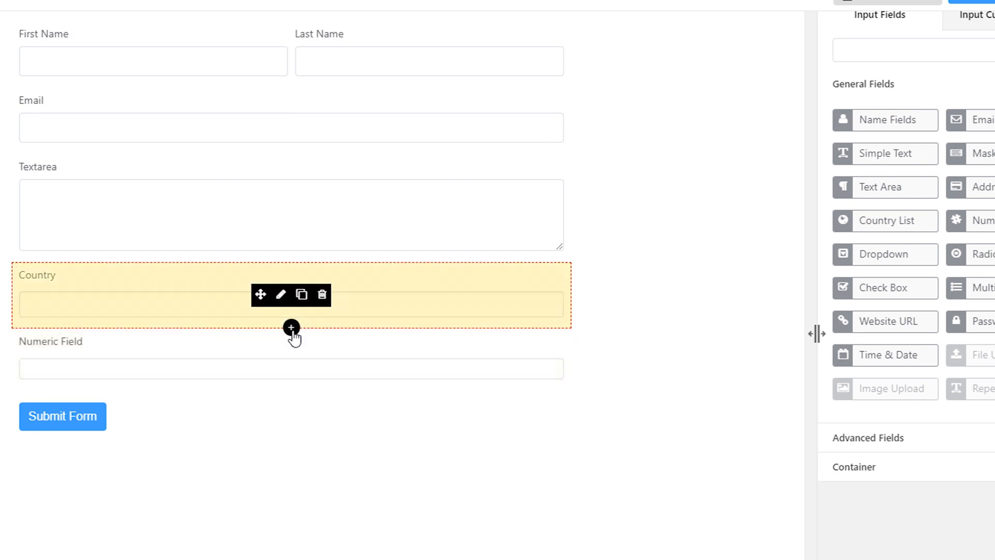
mouse_move(291, 121)
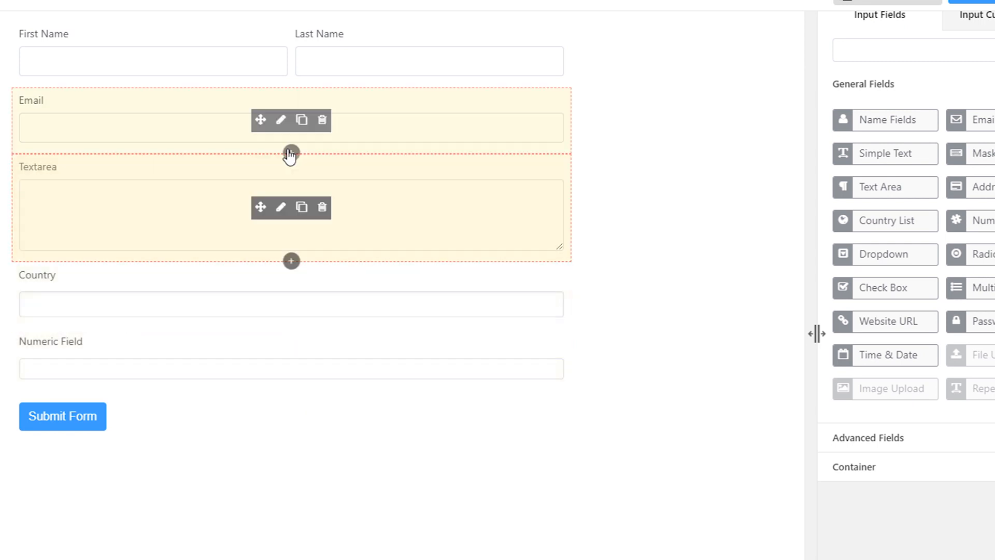
Insert a Radio Button field directly below the Email field via the field search.
click(290, 152)
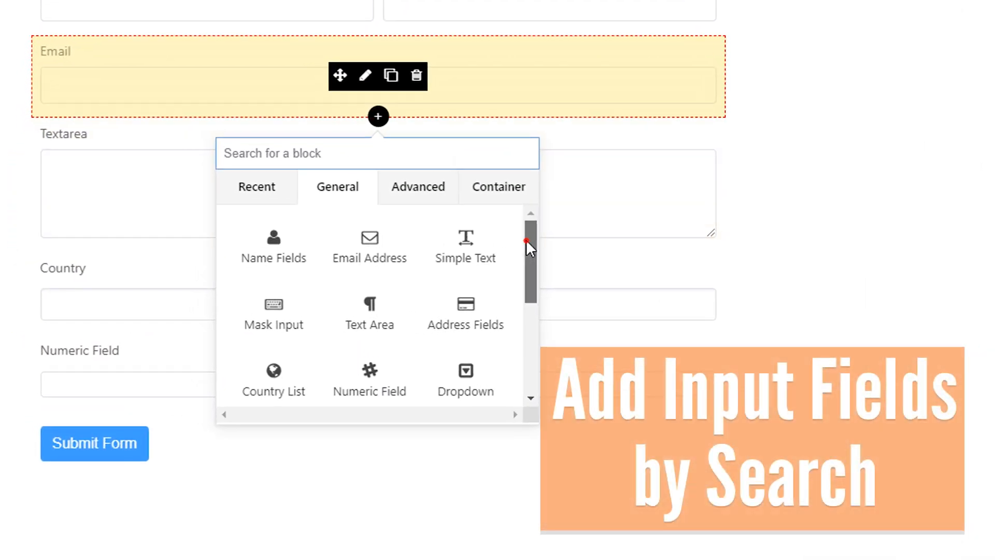
drag(527, 240, 525, 249)
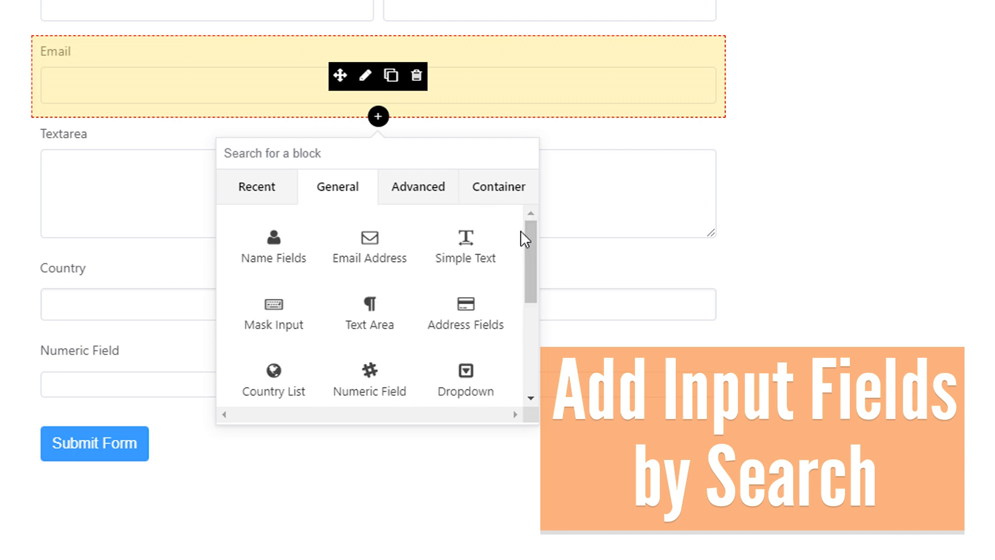
mouse_move(533, 250)
mouse_down()
mouse_move(533, 277)
mouse_move(533, 258)
mouse_up()
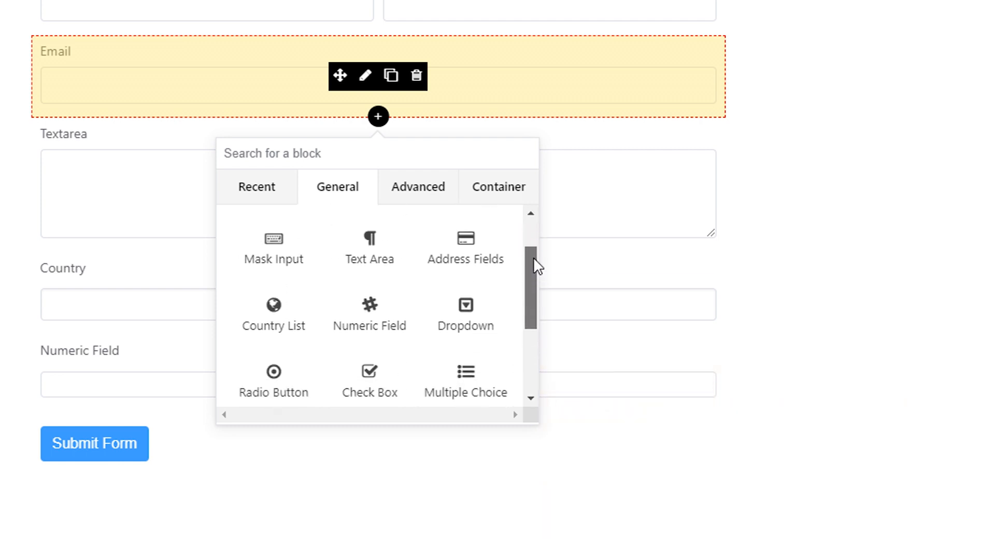
text(Radio)
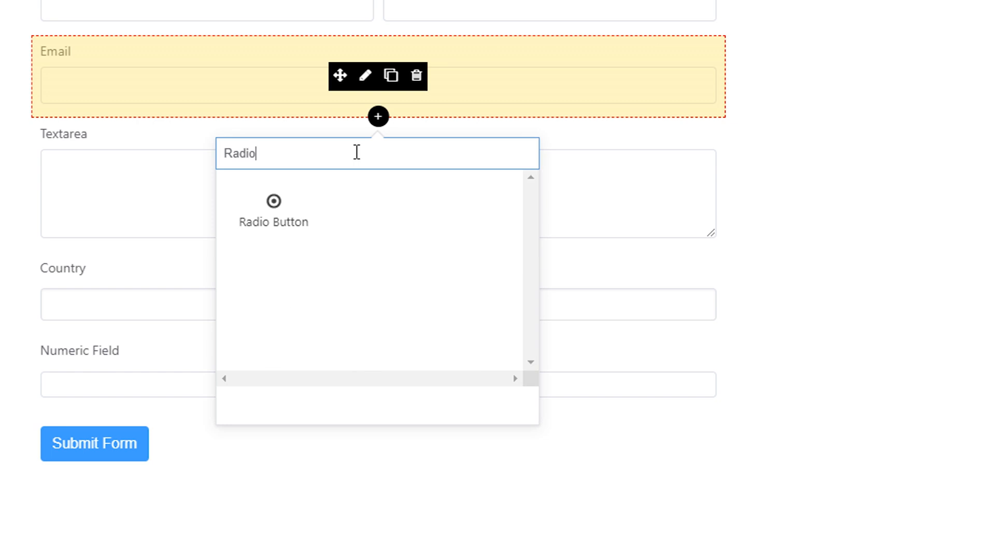
click(294, 215)
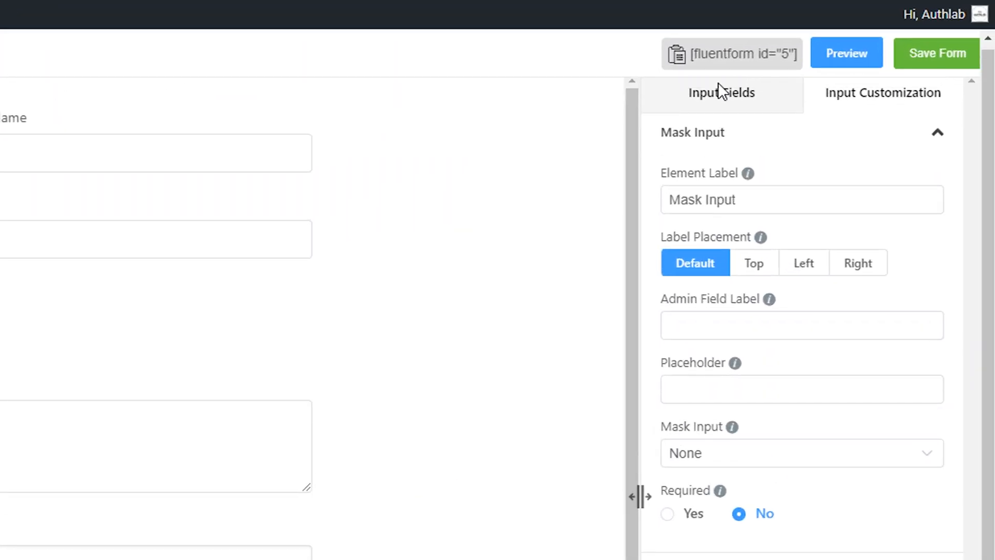
click(722, 96)
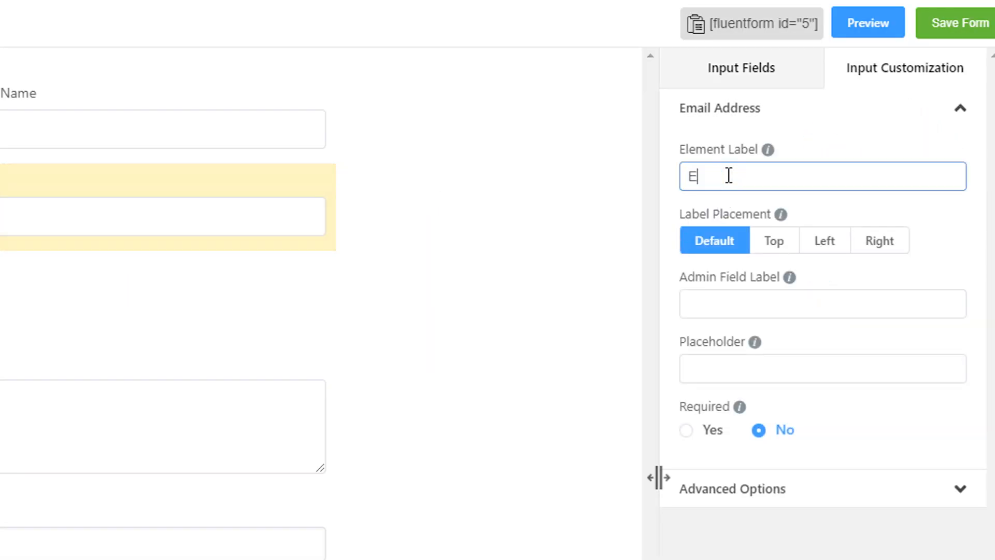
text(mail addre)
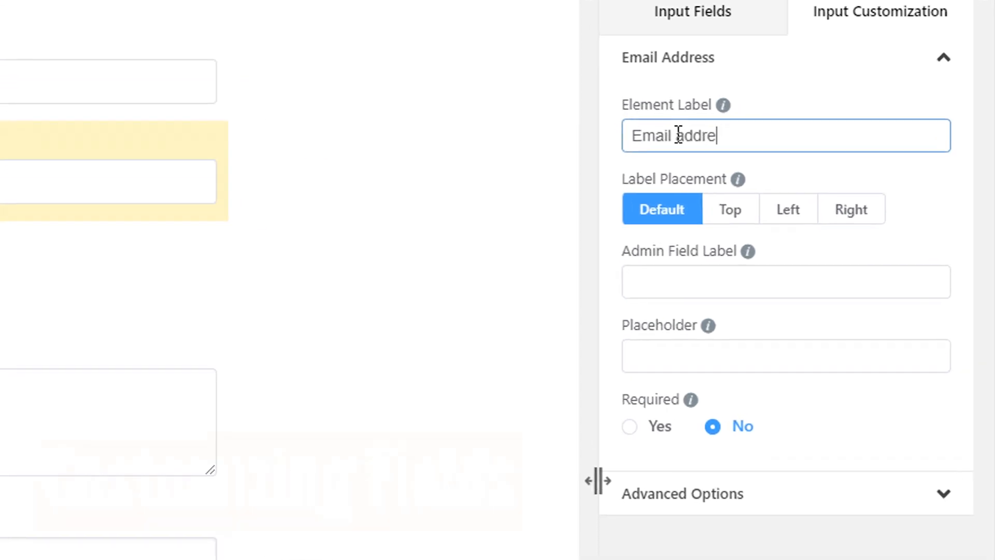
text(ss)
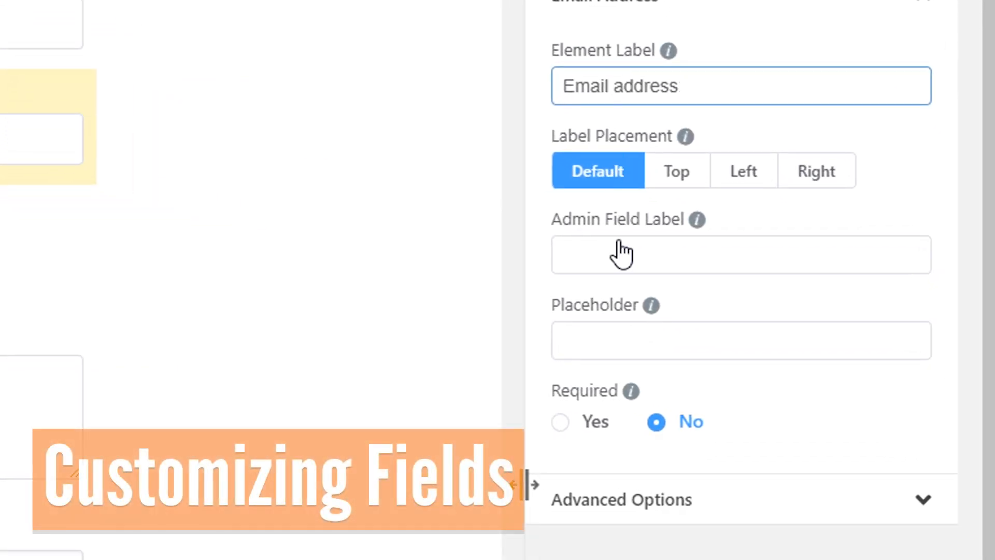
Edit the field labels and placeholders in Input Customization, then save the form.
click(609, 337)
text(jon)
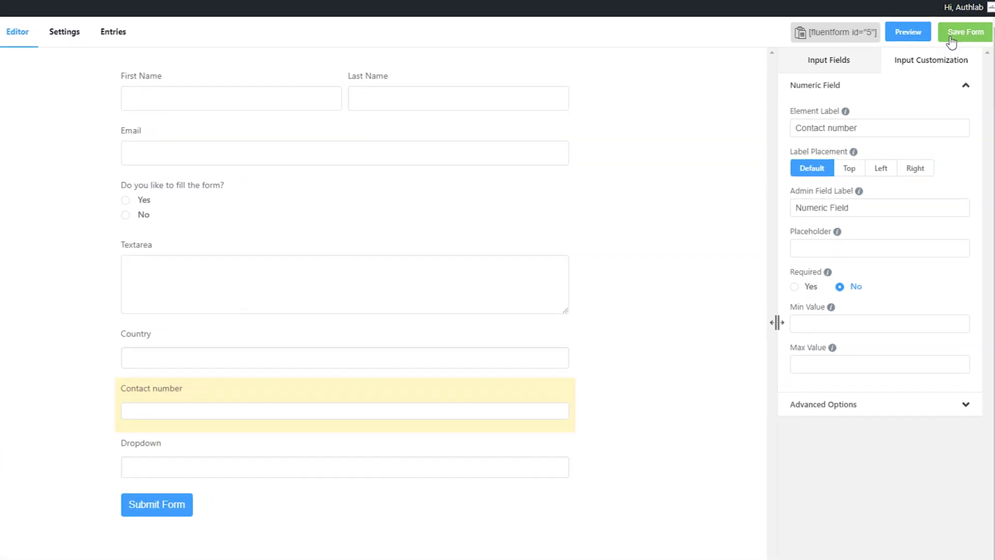
click(952, 35)
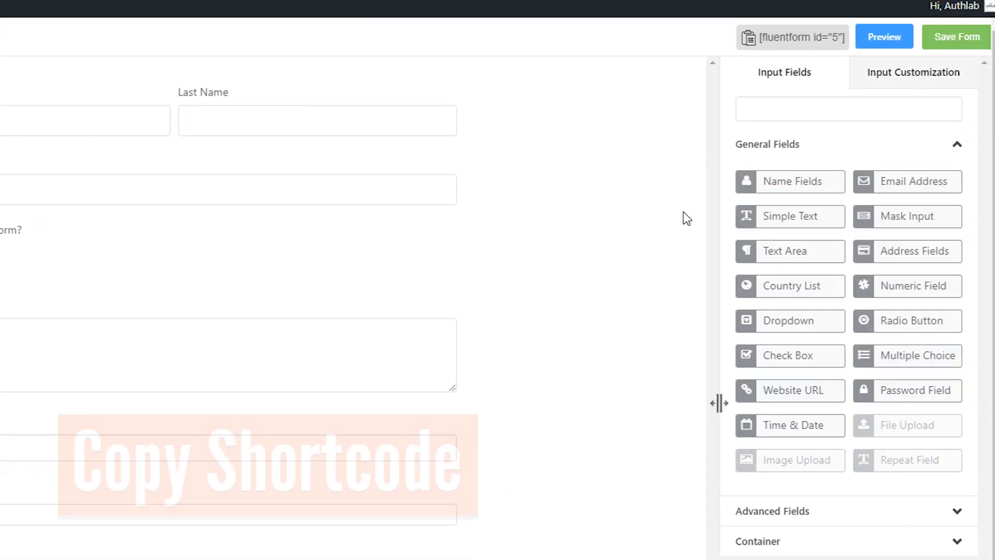
Copy the form's shortcode [fluentform id="5"] to the clipboard.
click(781, 37)
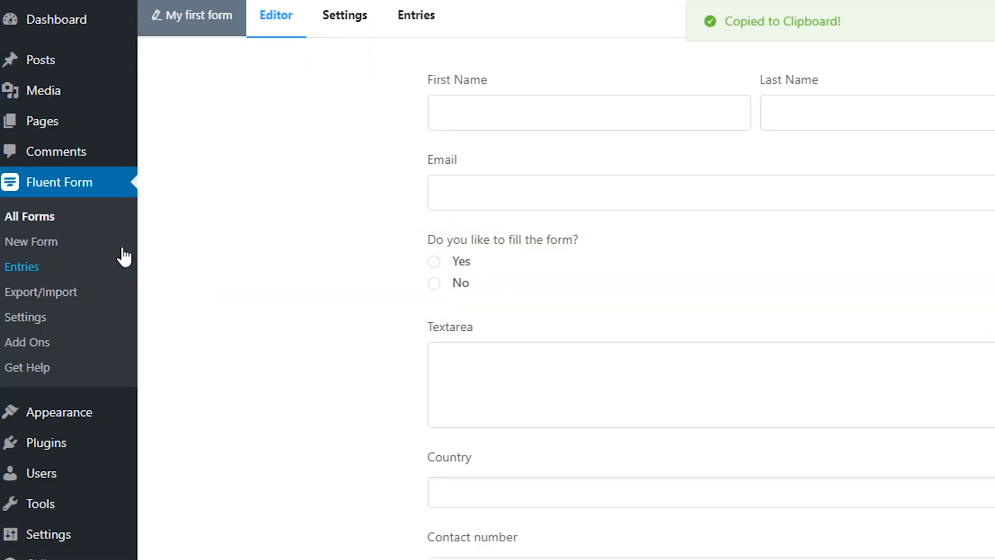
mouse_move(43, 121)
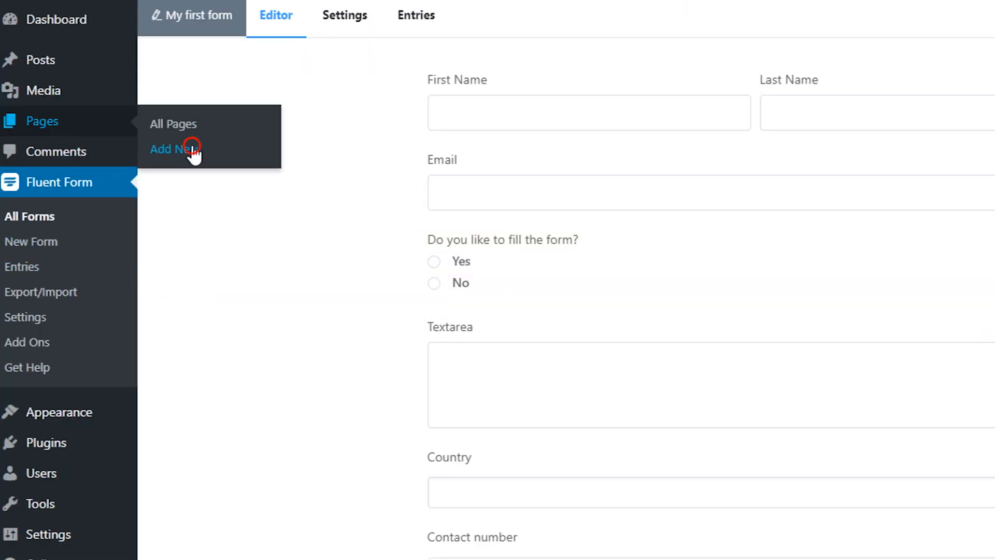
Publish a new page 'My page' with the pasted shortcode and view the rendered form.
click(193, 154)
text(My page)
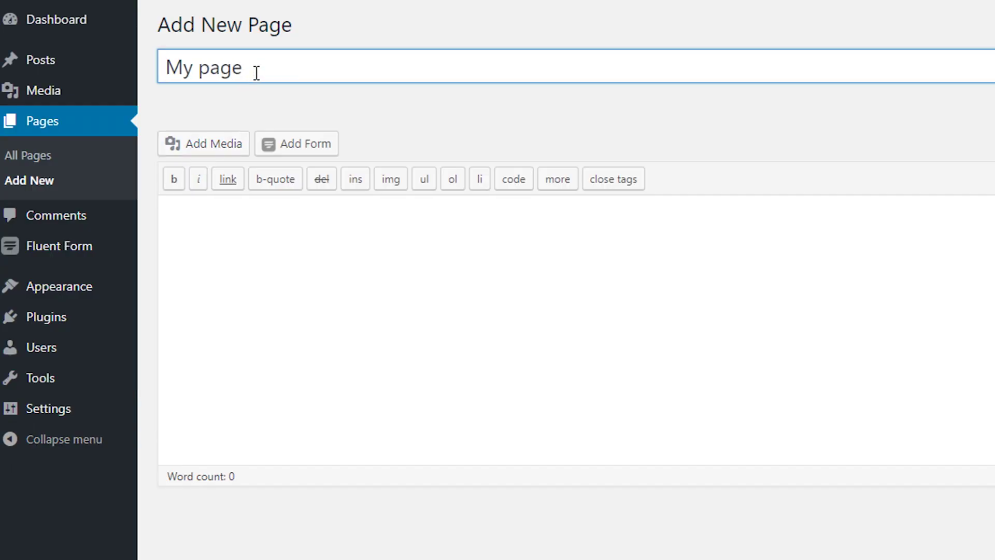
click(186, 212)
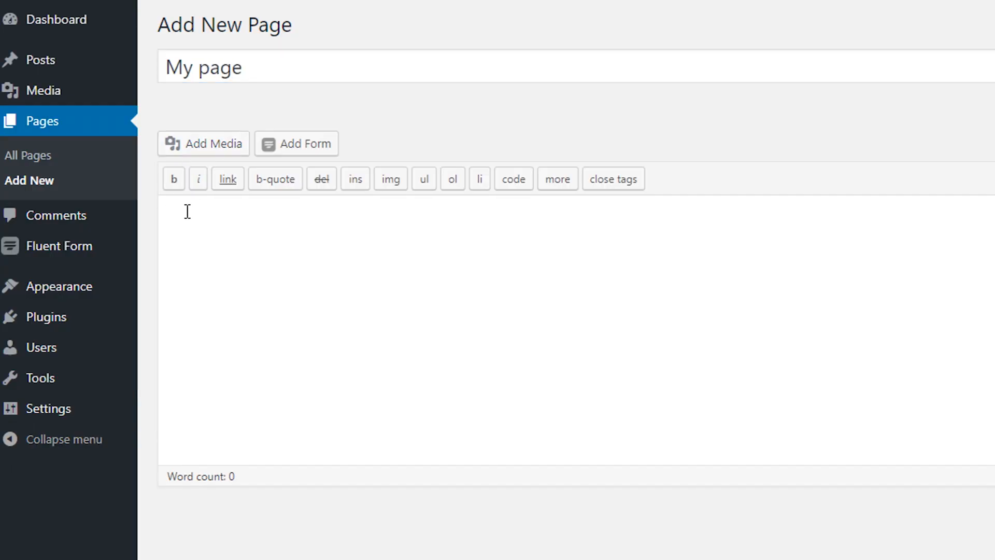
right_click(187, 211)
click(228, 350)
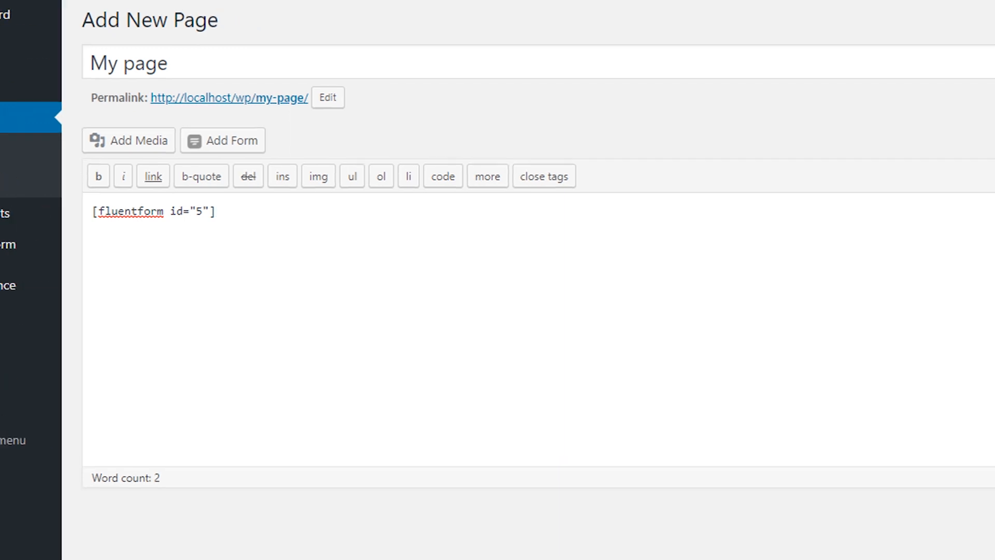
click(936, 207)
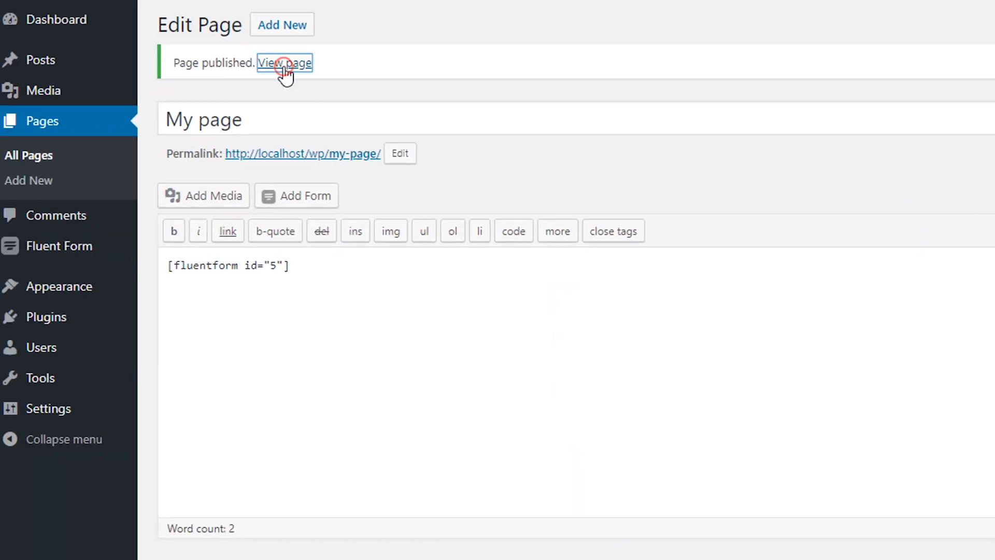
click(284, 64)
scroll(497, 310, down, 4)
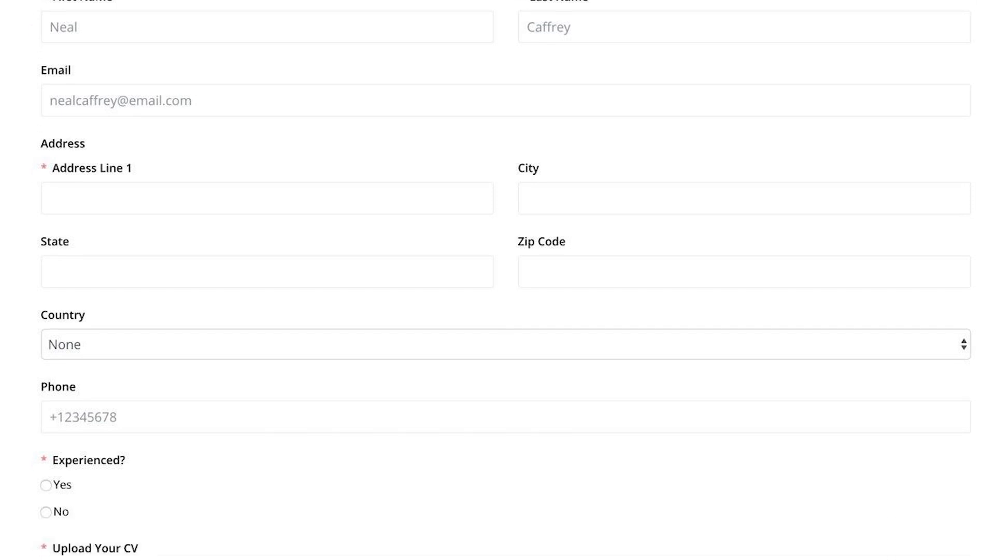
scroll(497, 312, down, 2)
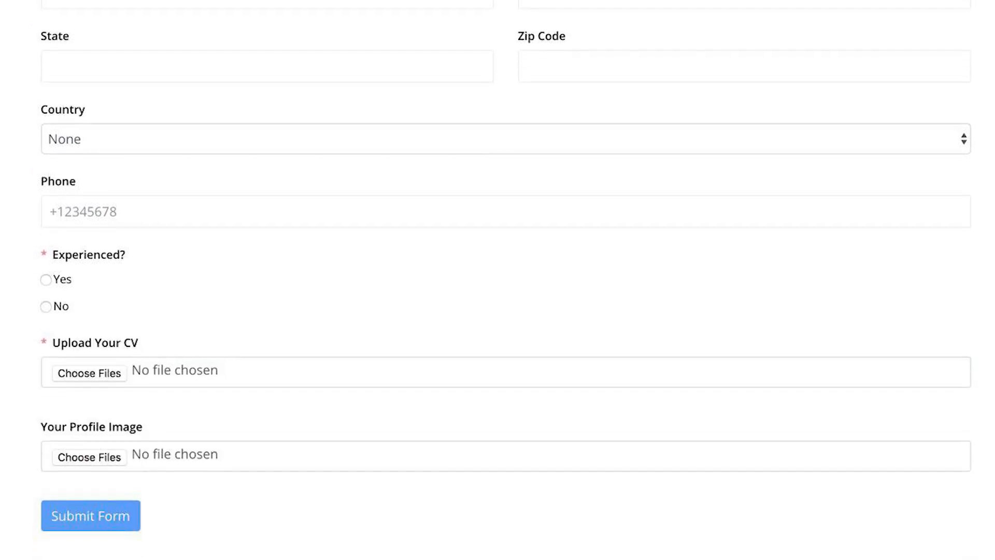